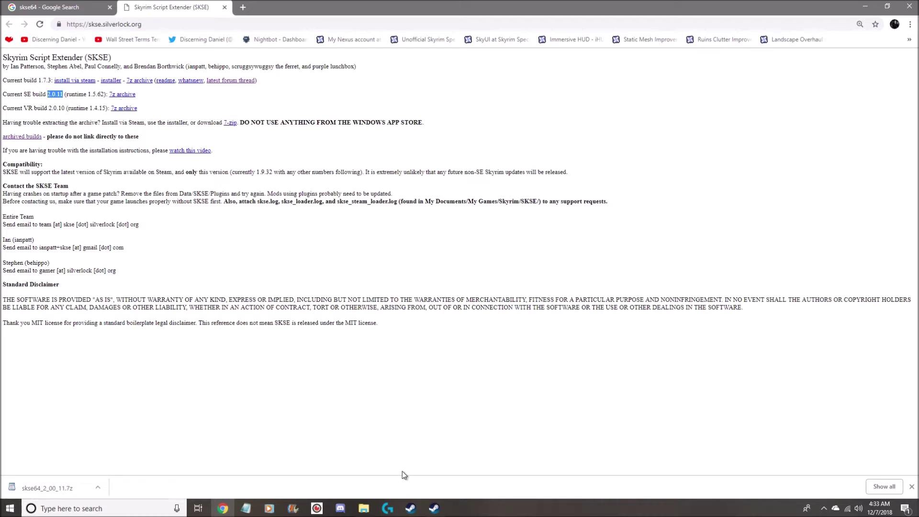
Extract skse64_2_00_11.7z into Downloads with 7-Zip and open the inner skse64_2_00_11 folder.
left_click(364, 508)
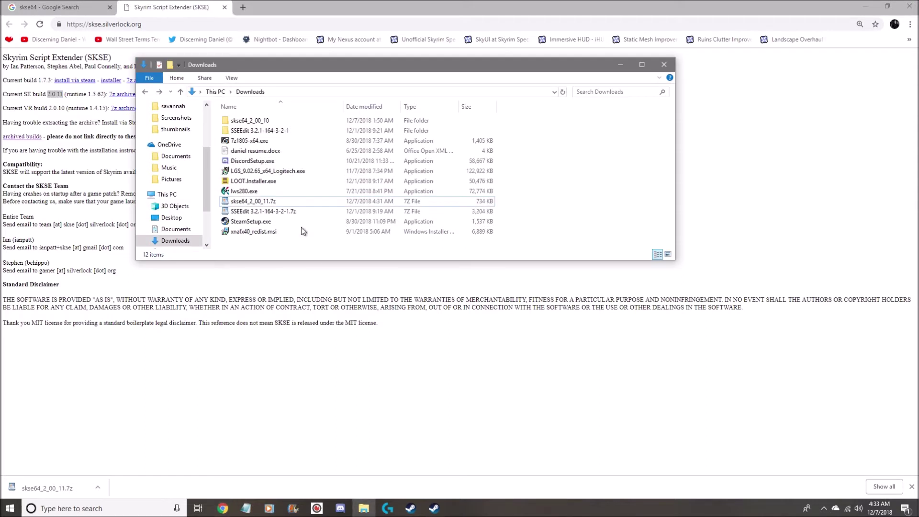
left_click(267, 206)
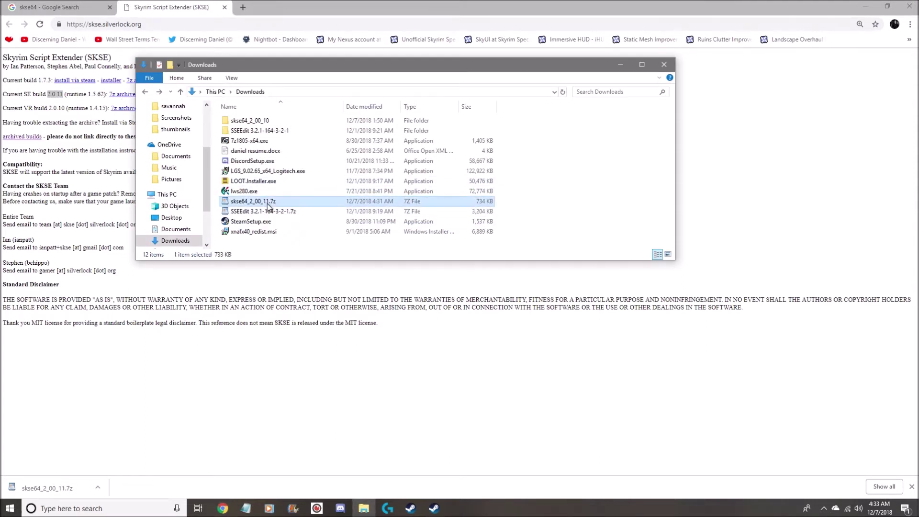
right_click(269, 205)
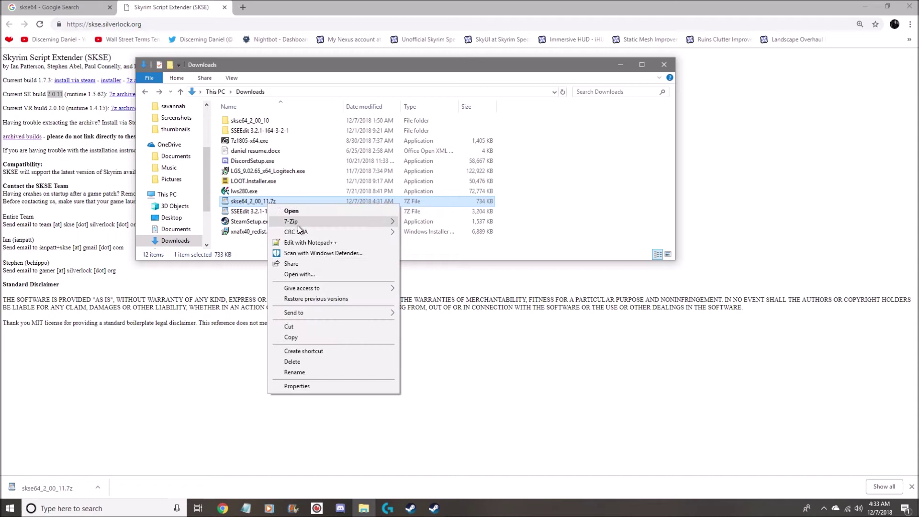
mouse_move(312, 223)
left_click(441, 245)
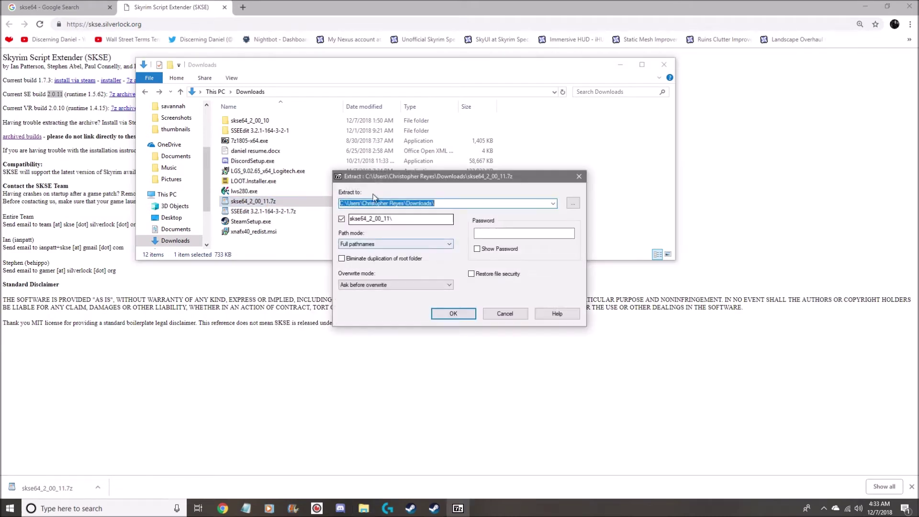
left_click(460, 314)
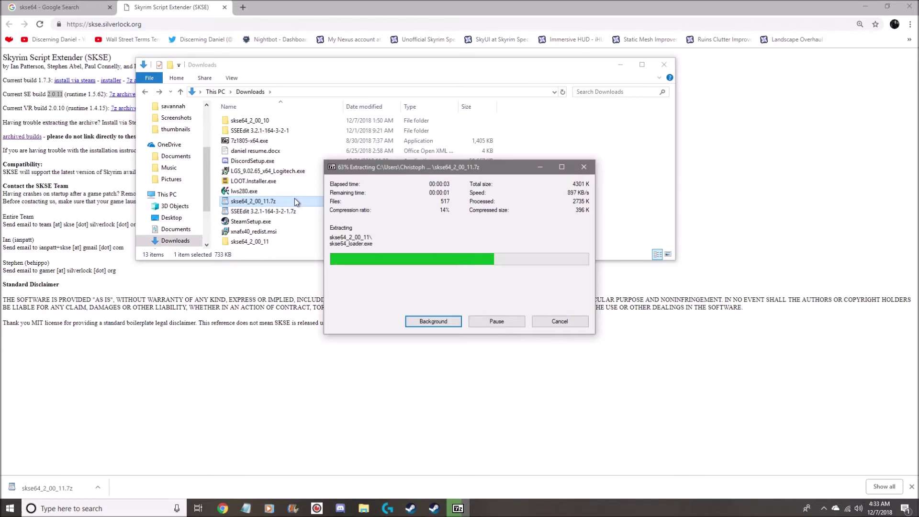
double_click(284, 240)
double_click(288, 123)
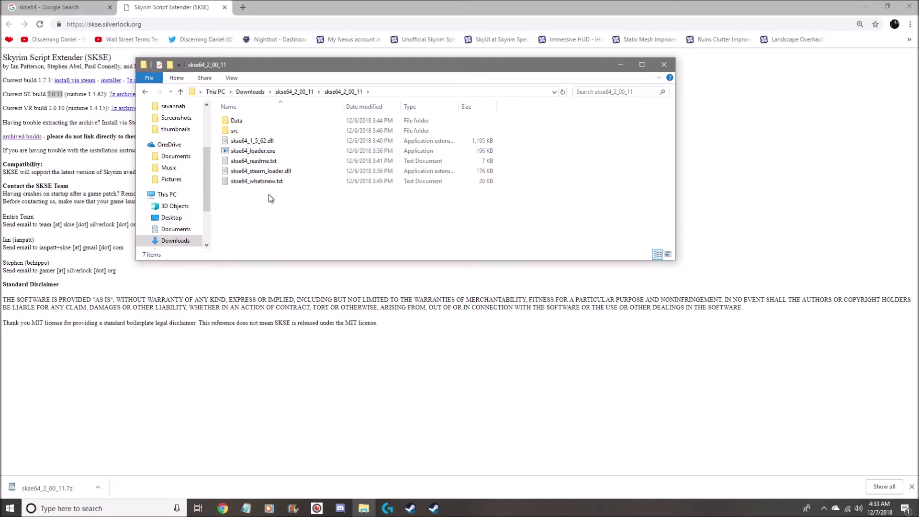
Select the five skse64 files, then open Skyrim Special Edition's install folder from Steam's Local Files properties.
left_click(863, 9)
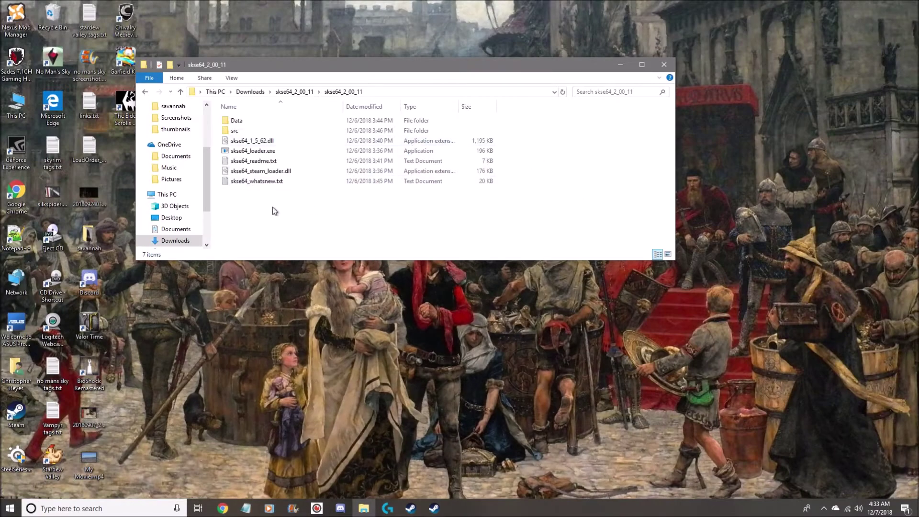
left_click_drag(251, 200, 252, 139)
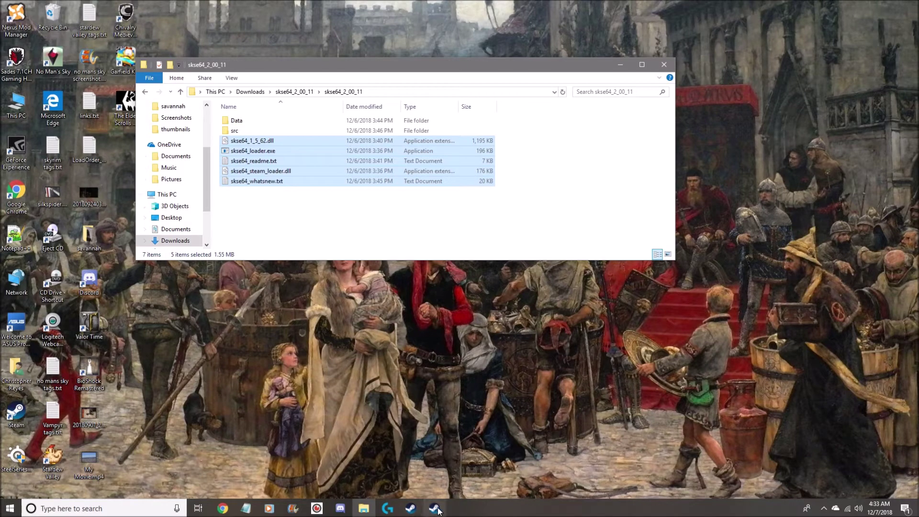
left_click(434, 508)
mouse_move(69, 21)
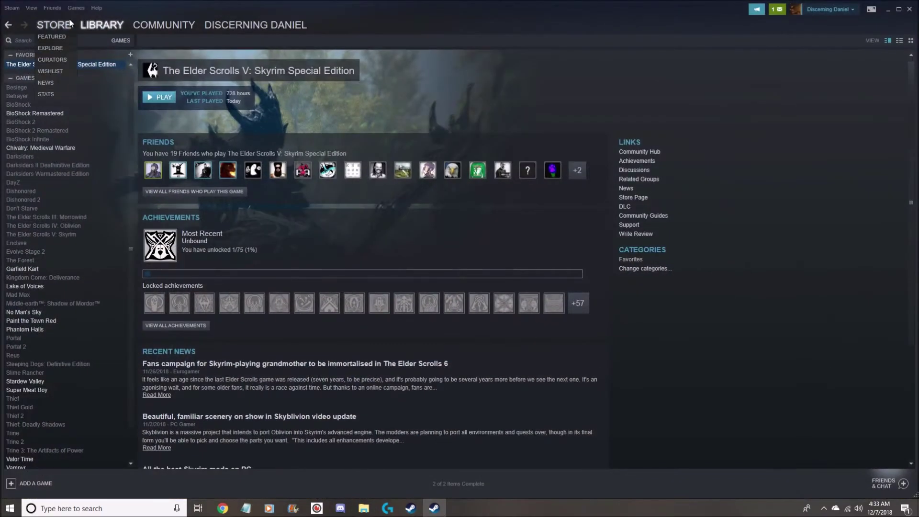
right_click(59, 64)
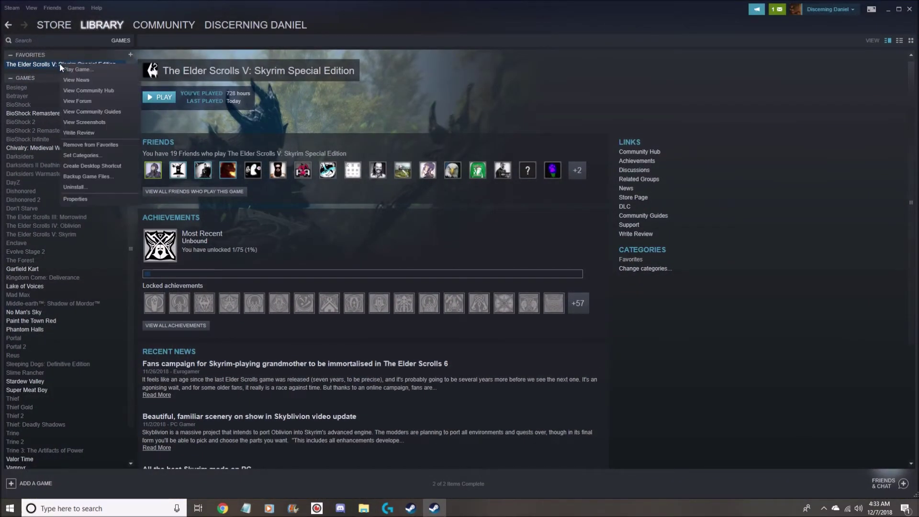
left_click(88, 198)
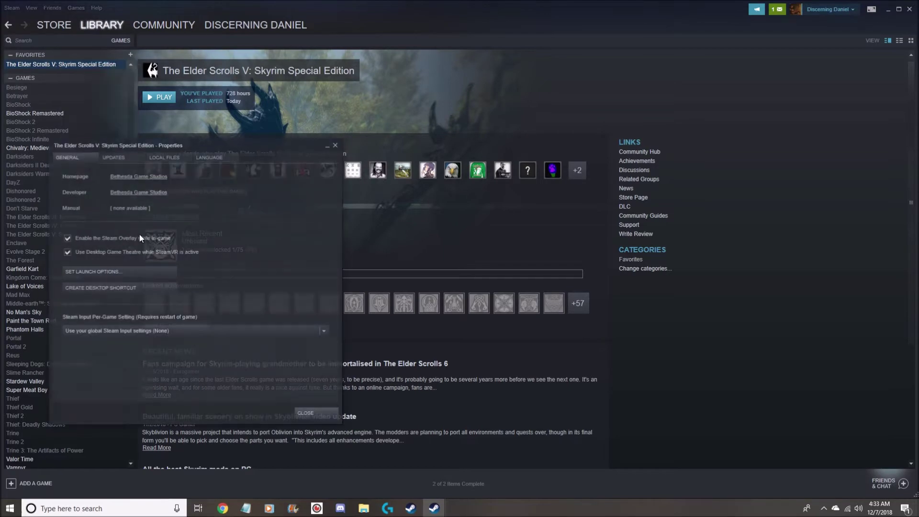
left_click(153, 158)
left_click(96, 194)
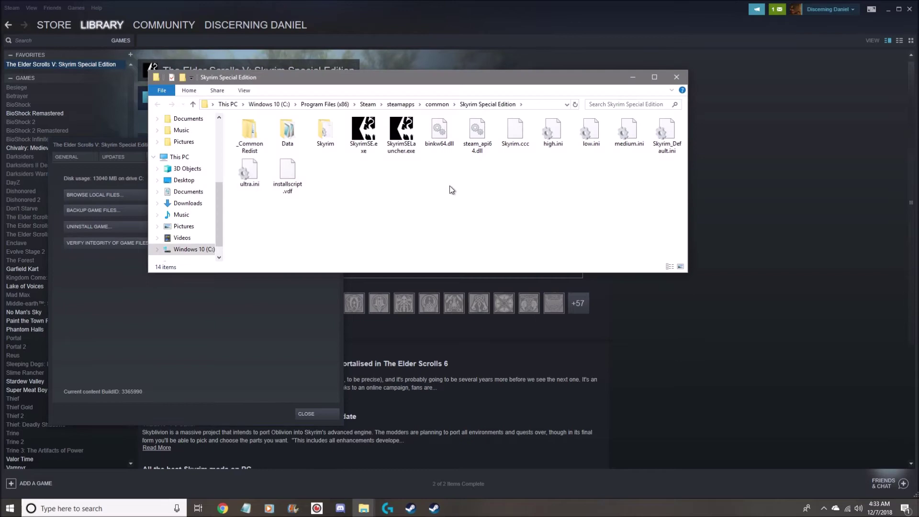
Drag the five SKSE64 files into the Skyrim Special Edition folder and launch skse64_loader.exe.
left_click(222, 508)
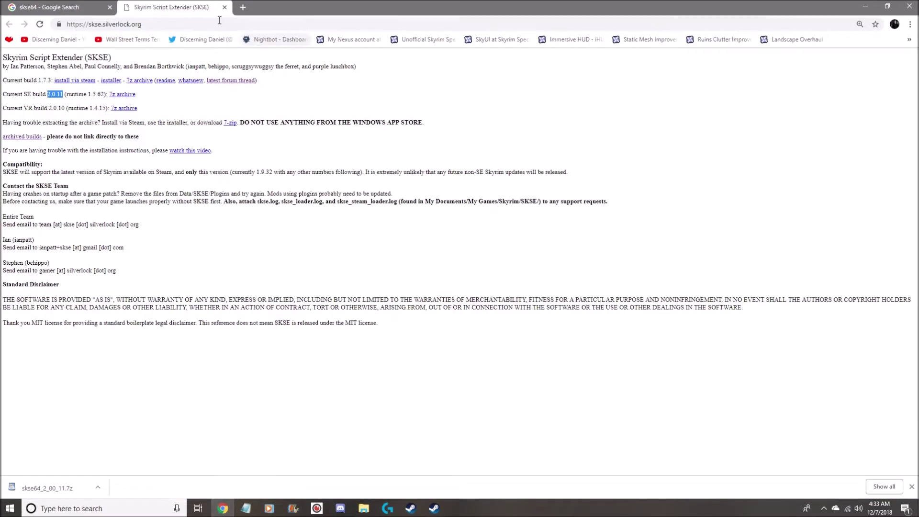
left_click(864, 6)
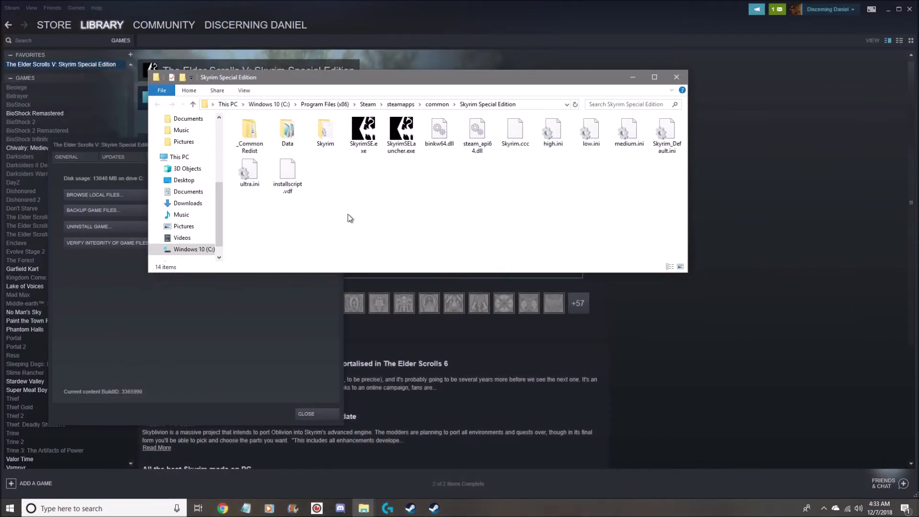
mouse_move(362, 507)
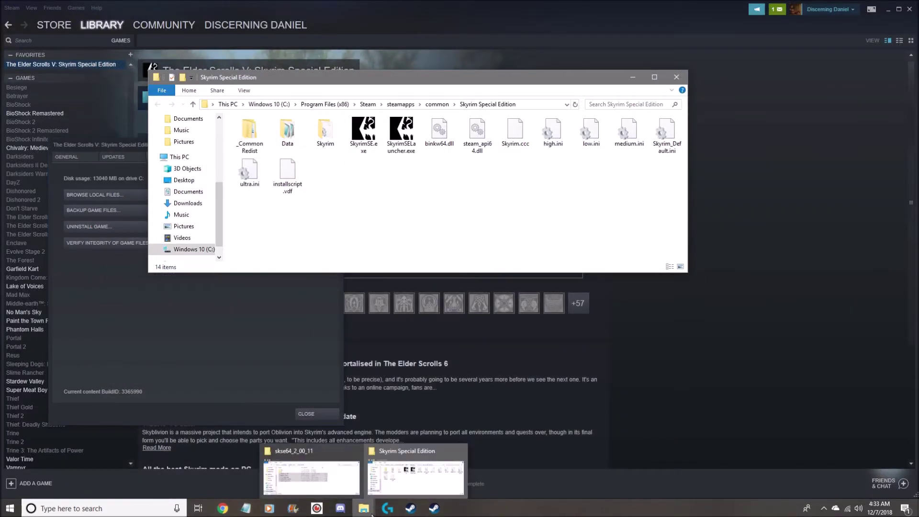
left_click(359, 489)
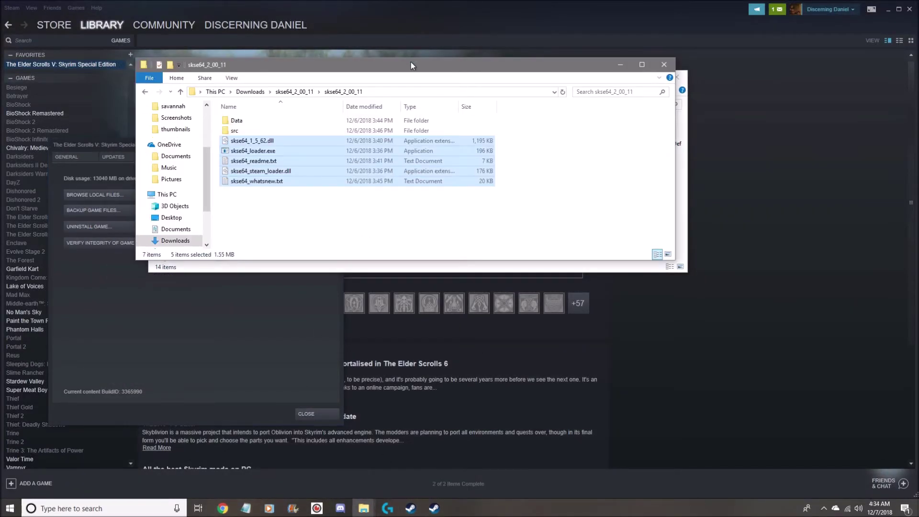
left_click_drag(410, 62, 618, 276)
left_click_drag(538, 376, 417, 227)
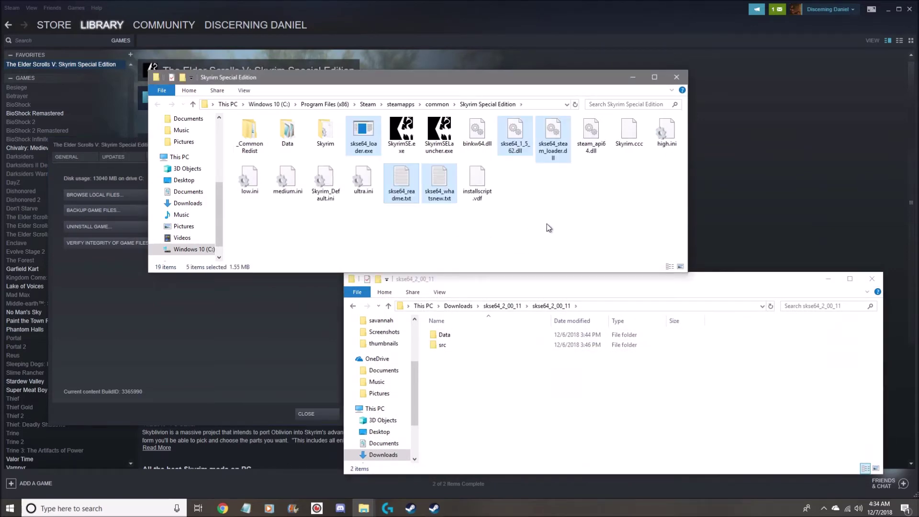
double_click(365, 147)
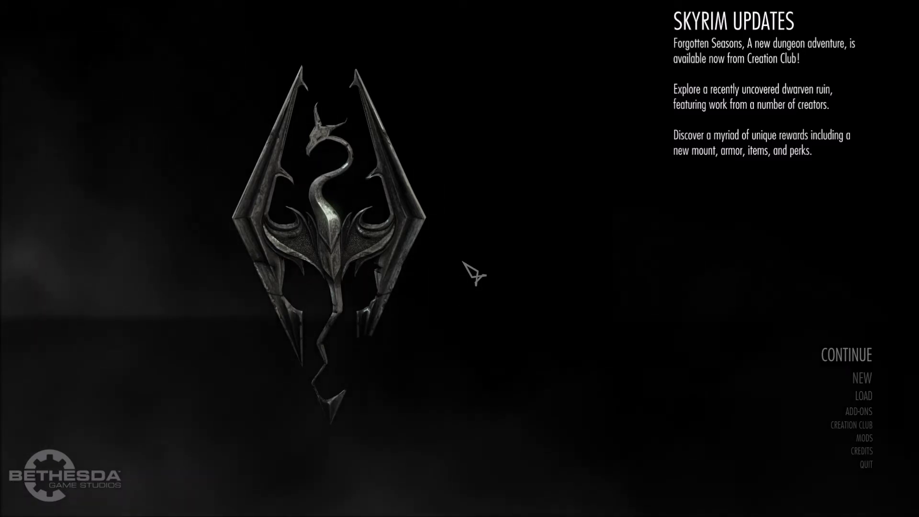
Run the getskseversion console command to confirm SKSE64 2.0.11 is loaded.
type("getskseversion")
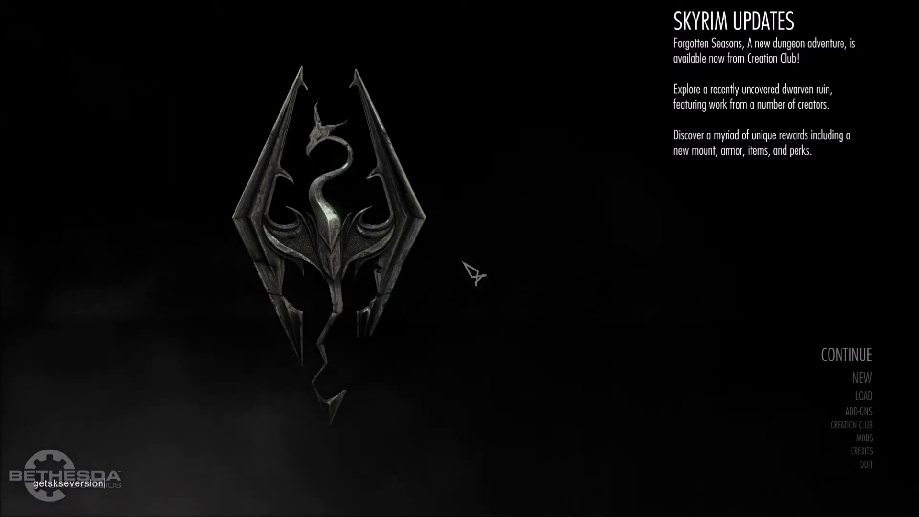
key("Return")
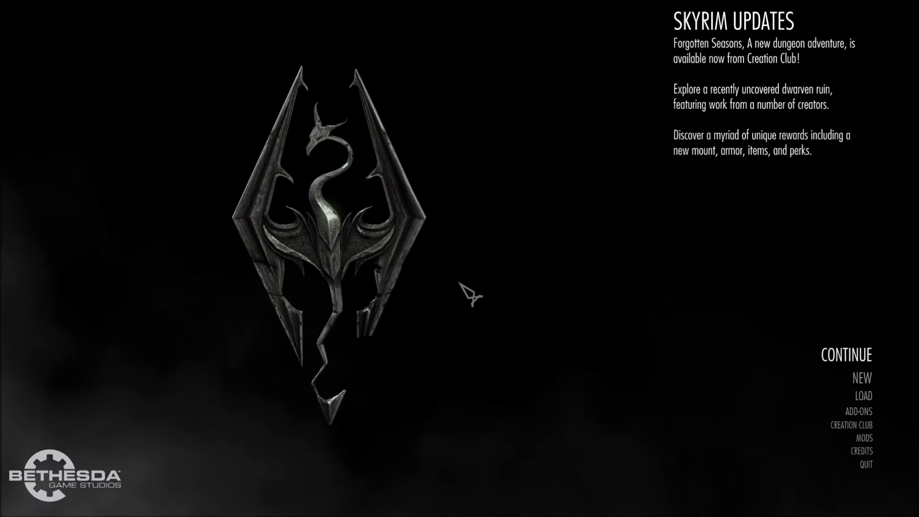
Open the Load panel, show all saved games, then bring up the console.
left_click(863, 396)
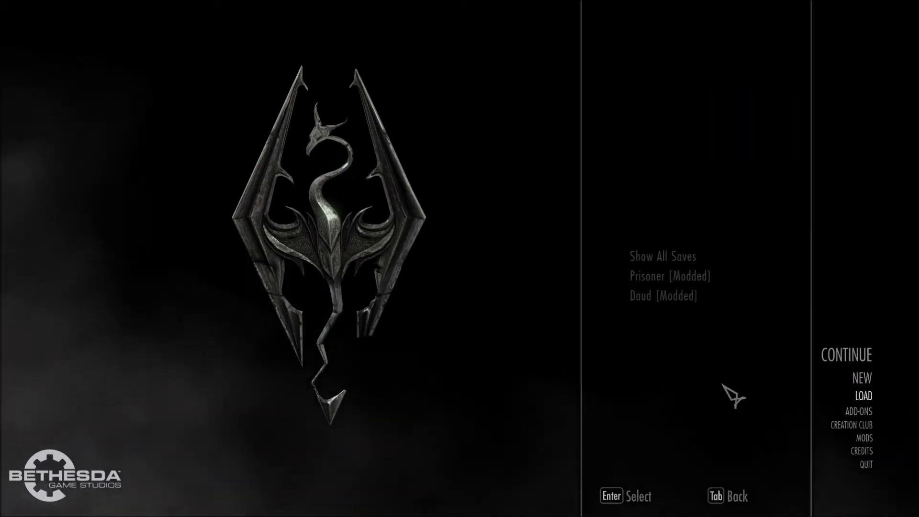
left_click(707, 253)
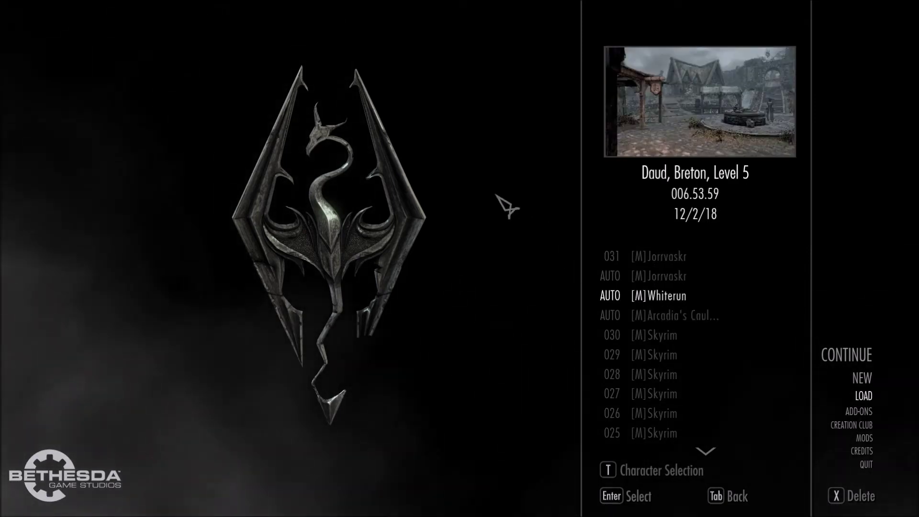
key("grave")
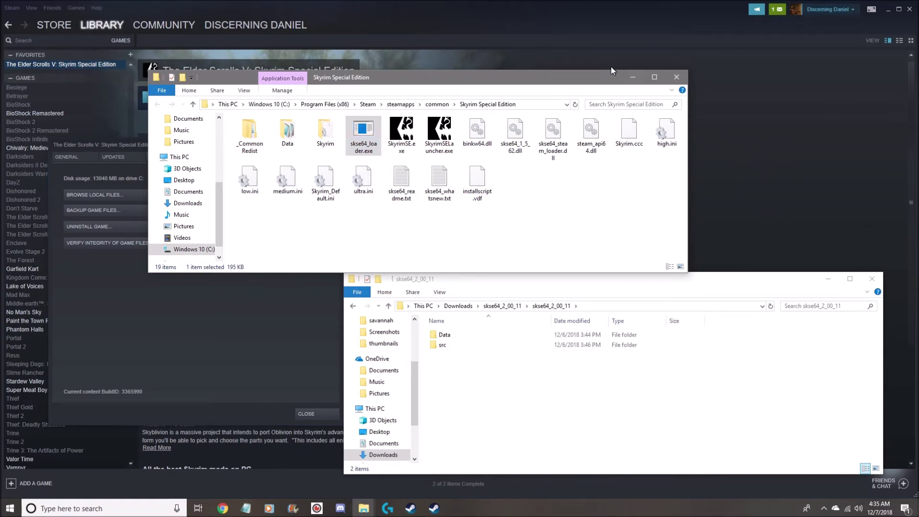
Minimize the Skyrim folder and close the SKSE files and Skyrim properties windows.
left_click(630, 78)
left_click(870, 278)
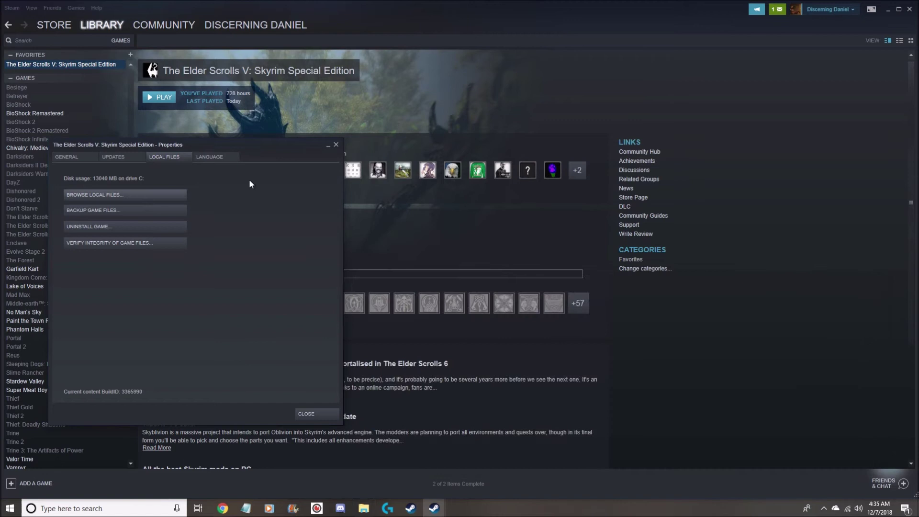
left_click(337, 144)
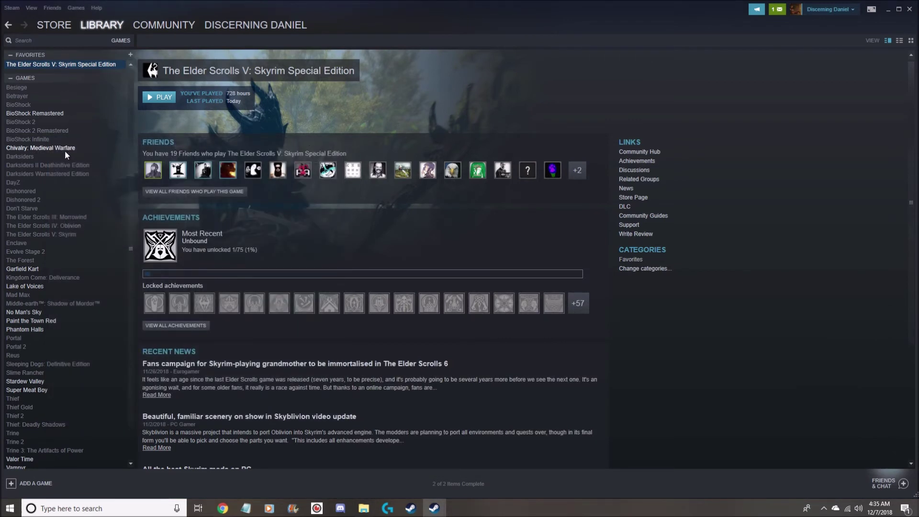
Set Skyrim Special Edition's automatic updates to 'Only update this game when I launch it'.
right_click(71, 64)
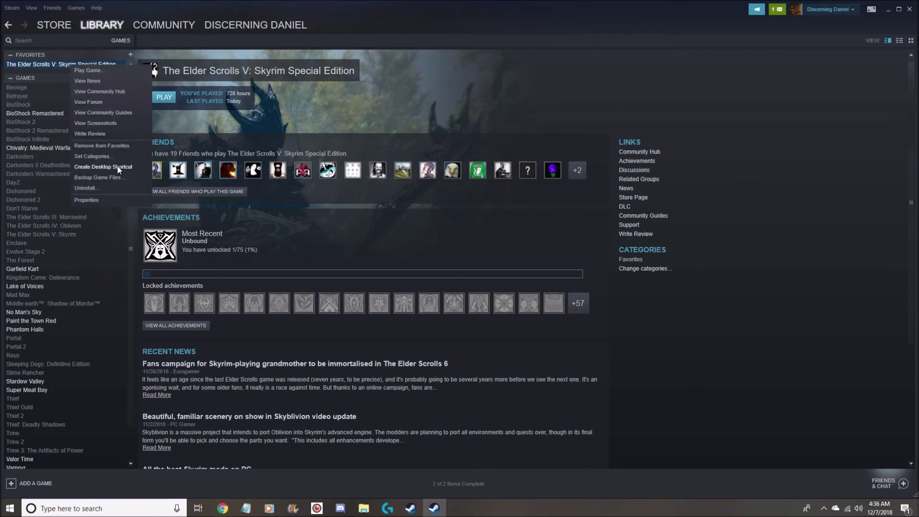
left_click(110, 201)
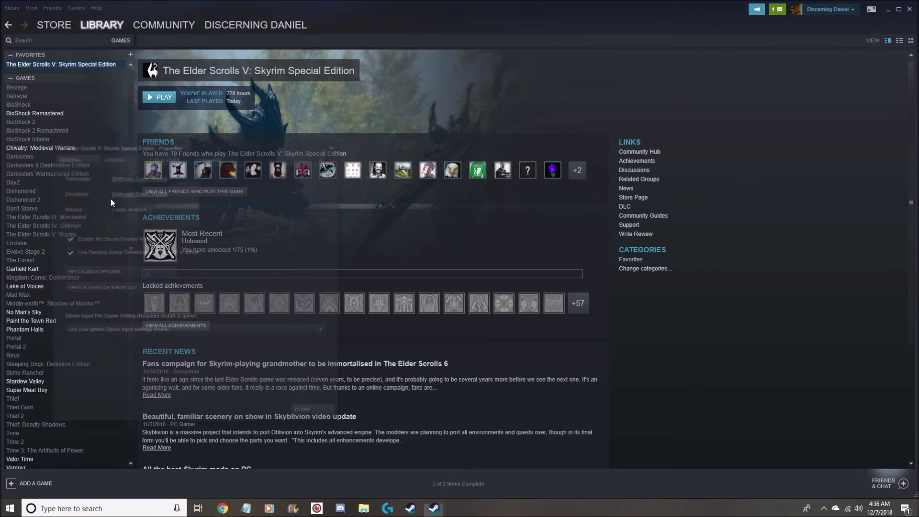
left_click(122, 156)
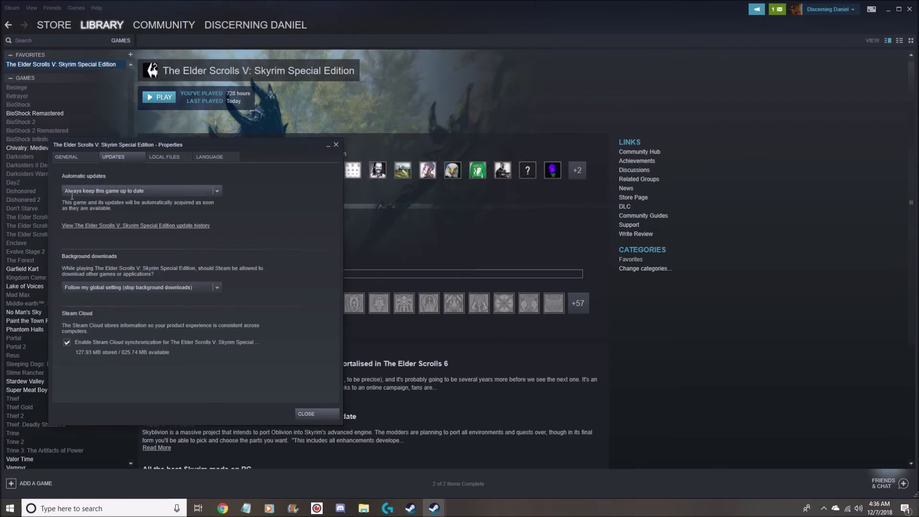
left_click(216, 193)
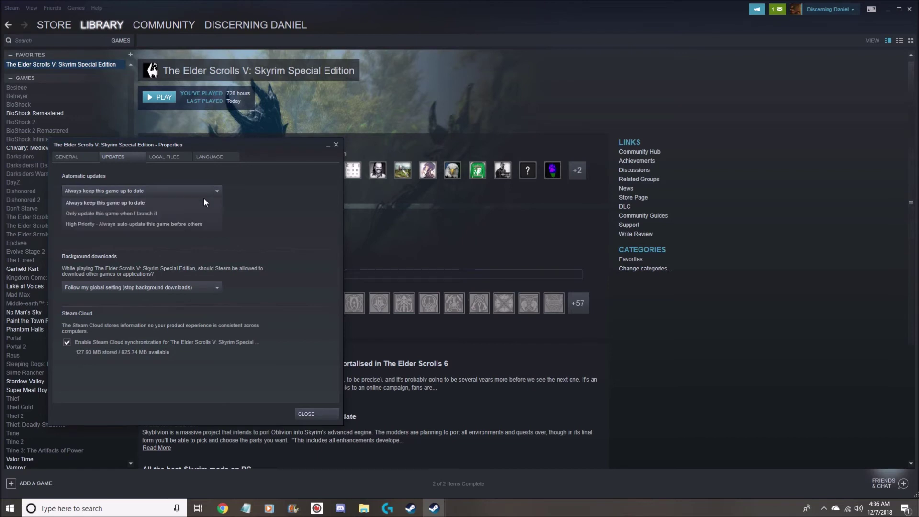
left_click(105, 214)
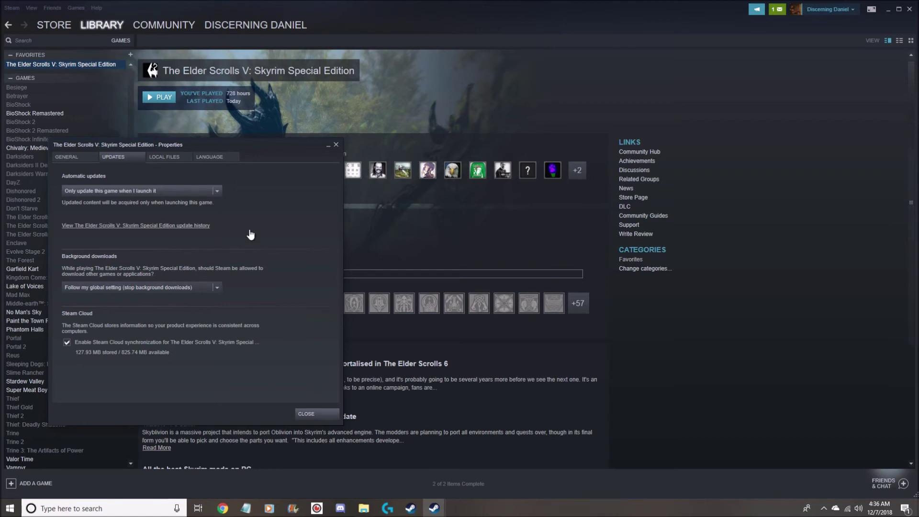
Reopen the Skyrim Special Edition game folder through Steam's Local Files properties.
left_click(315, 411)
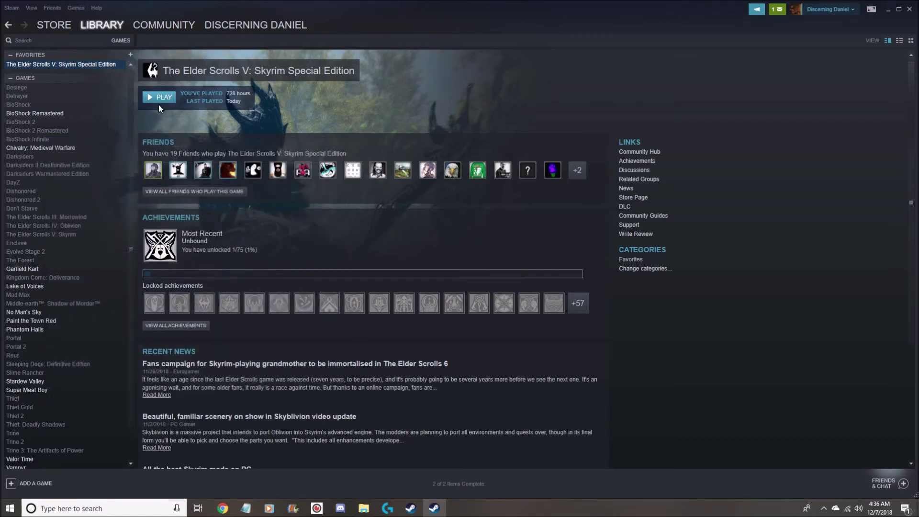
left_click(889, 10)
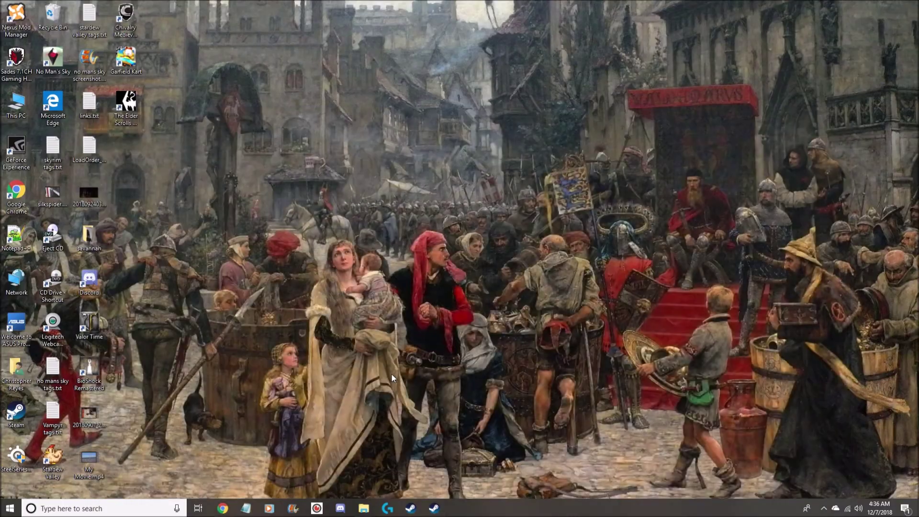
left_click(434, 508)
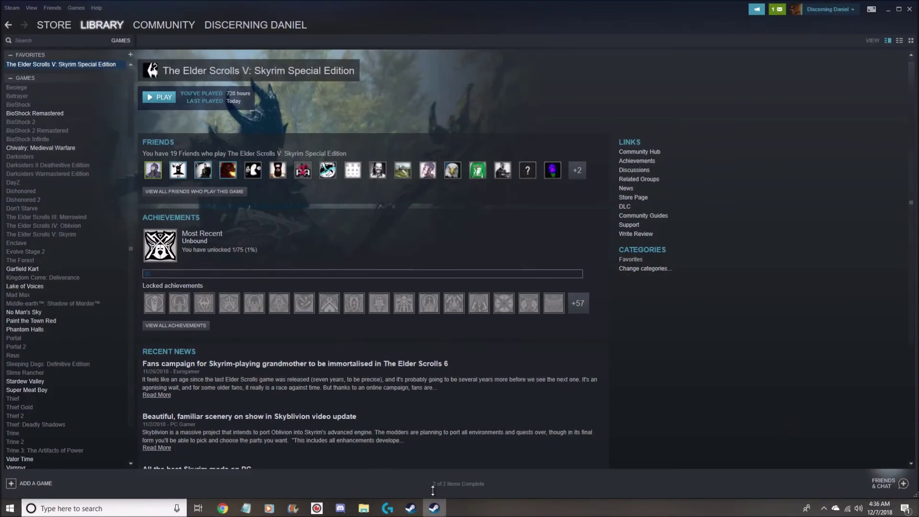
right_click(70, 64)
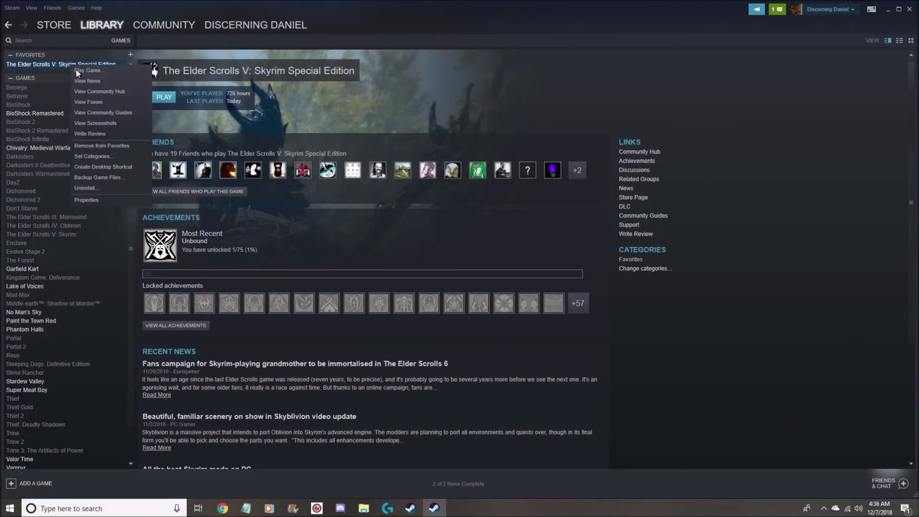
left_click(104, 196)
left_click(177, 160)
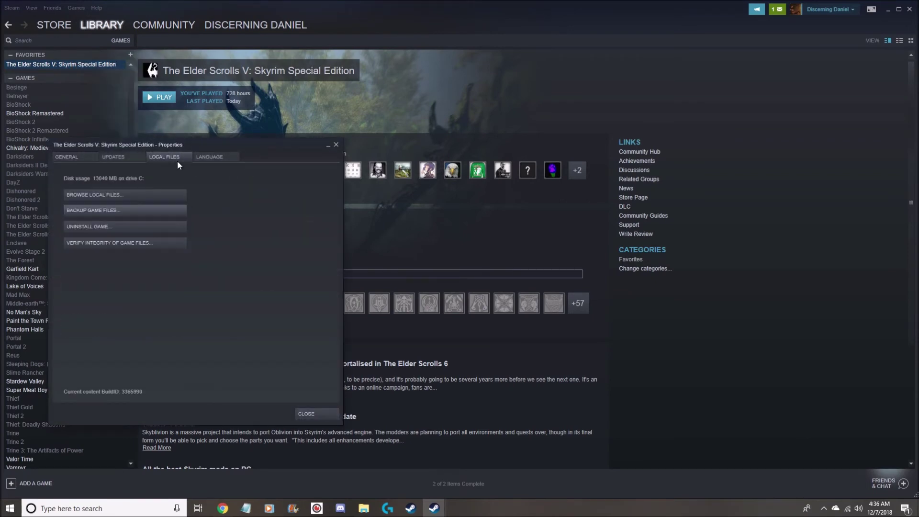
left_click(167, 193)
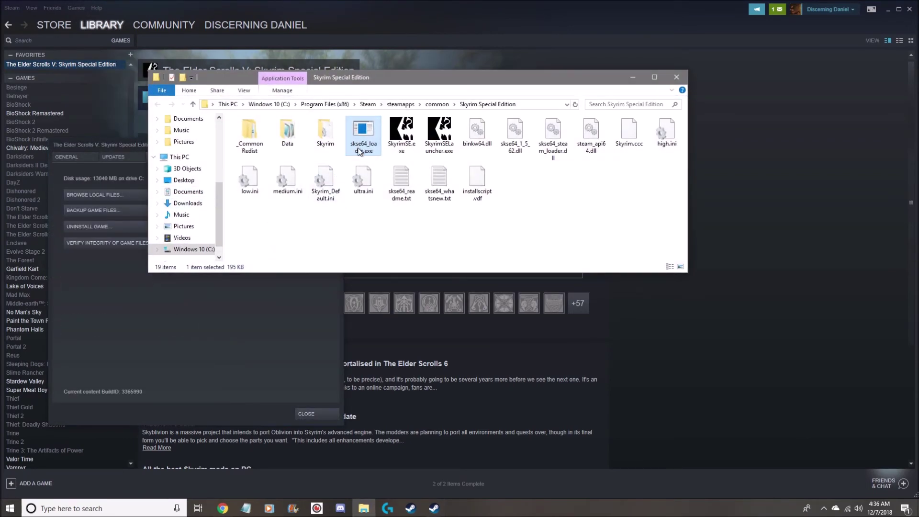
Send skse64_loader.exe to the desktop as a shortcut, then clear Steam and the folder window away.
right_click(358, 147)
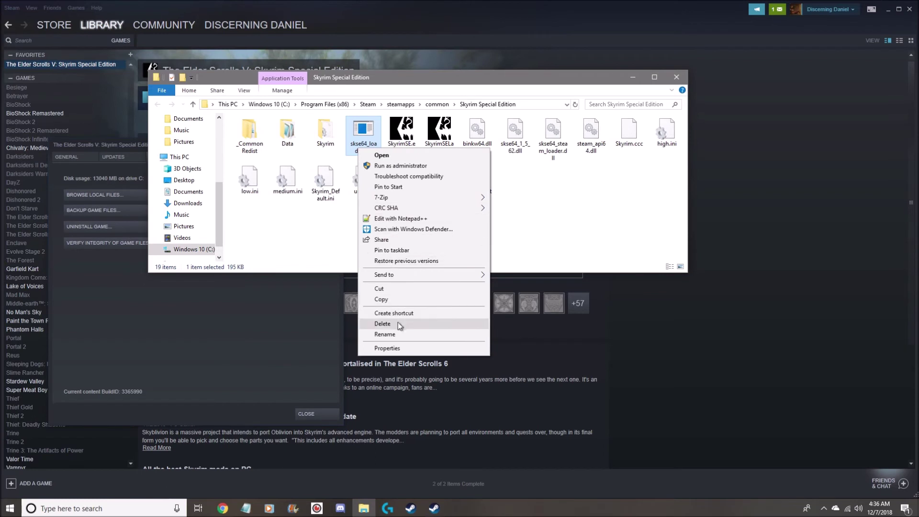
left_click(388, 348)
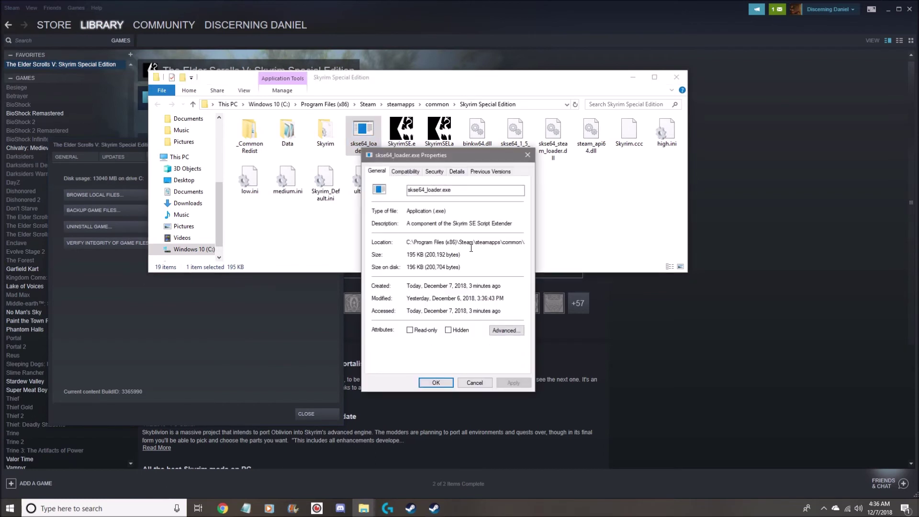
left_click(527, 154)
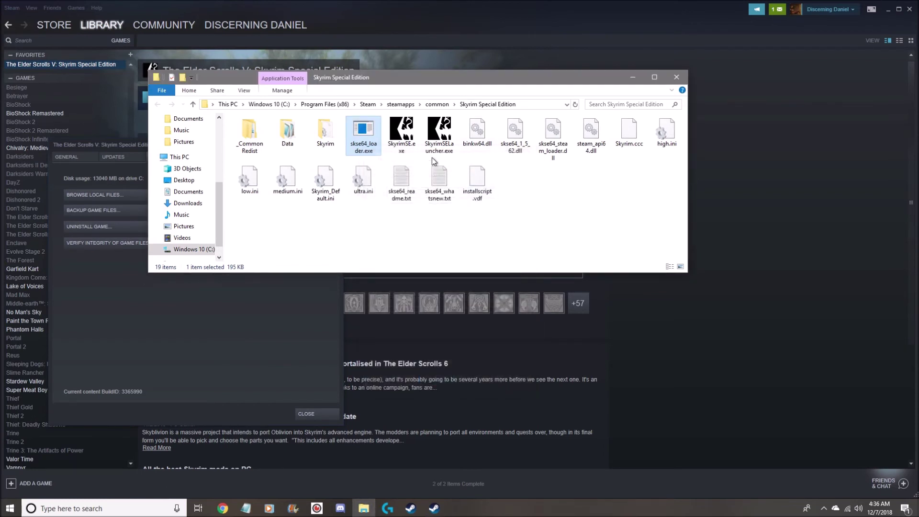
right_click(362, 154)
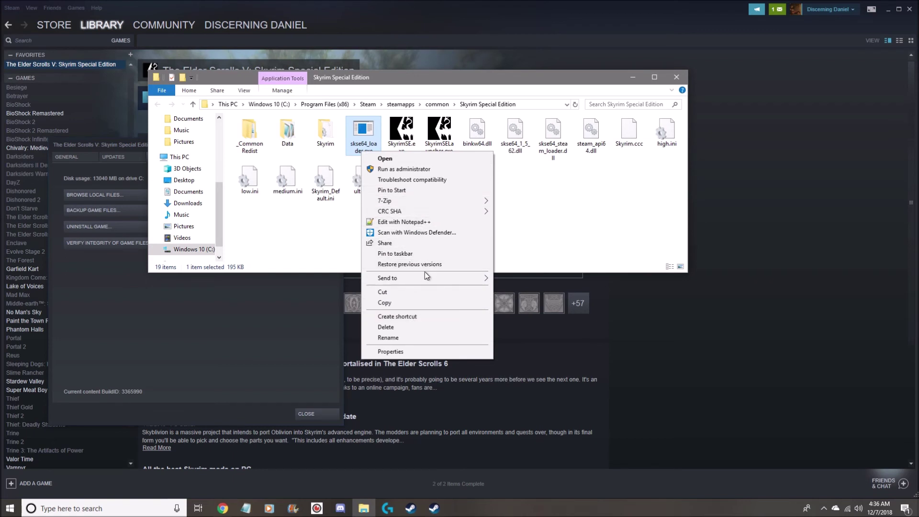
mouse_move(443, 278)
left_click(523, 301)
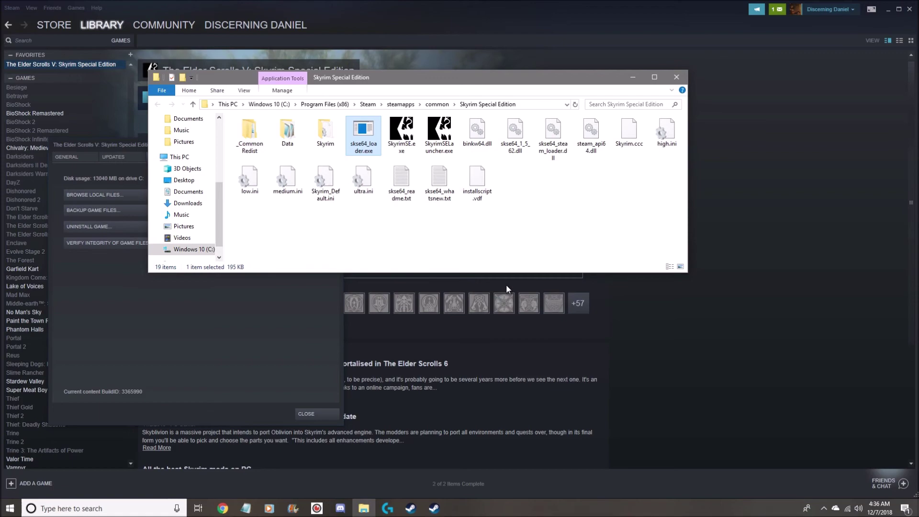
left_click(887, 10)
left_click(676, 77)
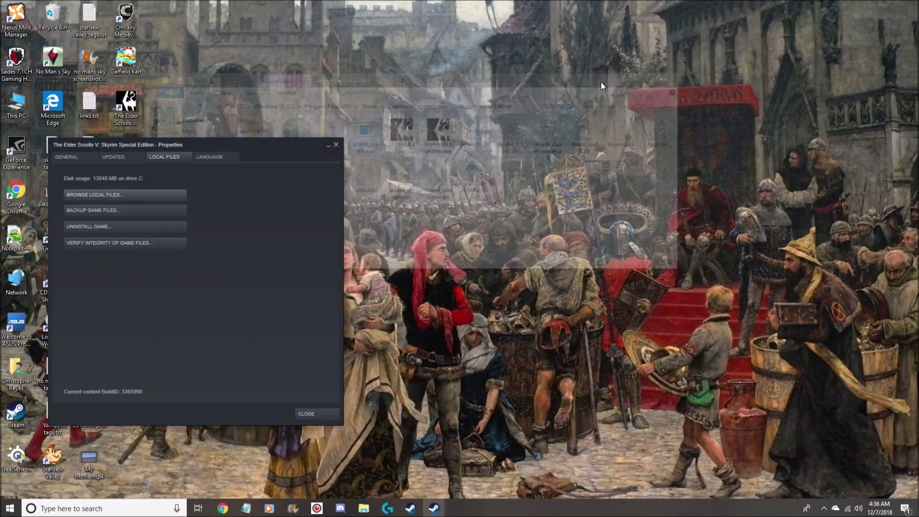
Change the skse64_loader shortcut's icon to the one from SkyrimSE.exe and apply it.
left_click(336, 145)
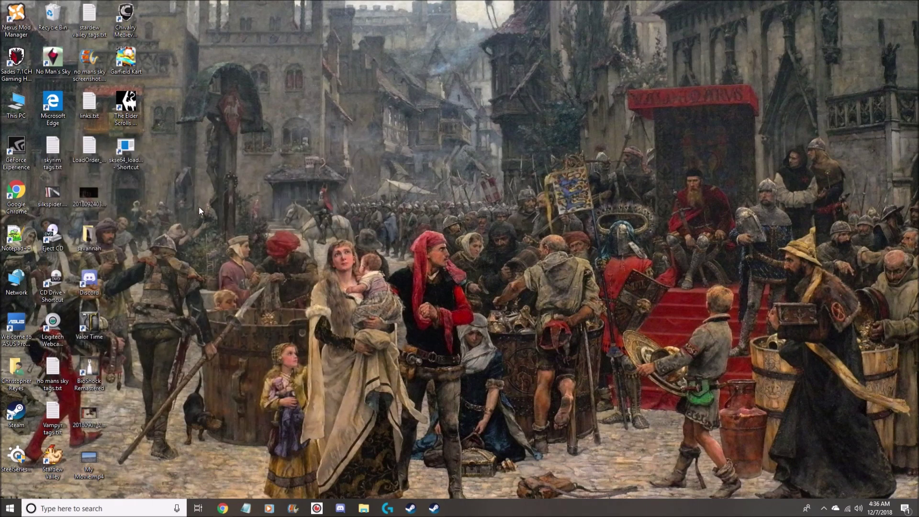
right_click(125, 163)
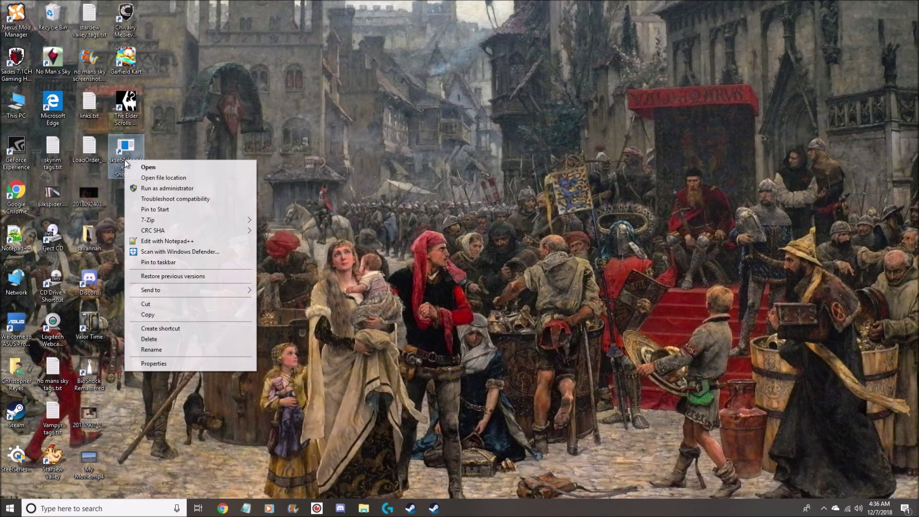
left_click(166, 364)
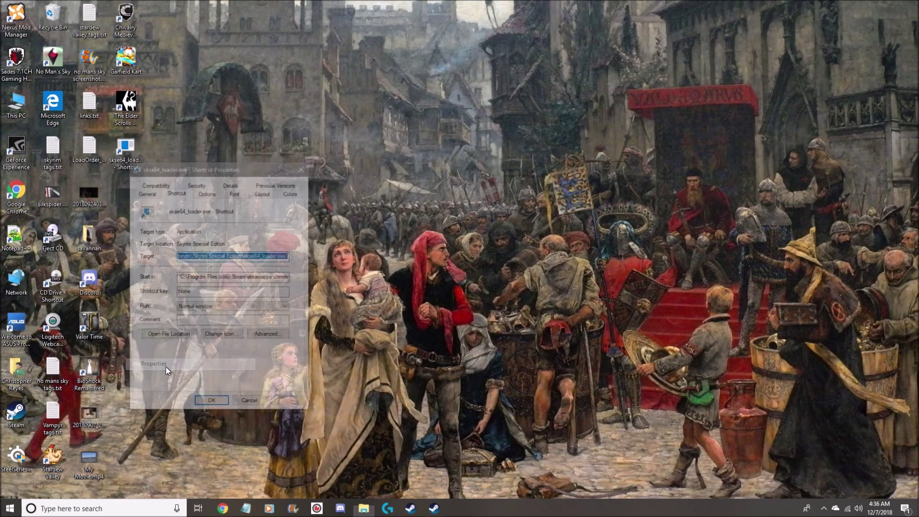
left_click(221, 335)
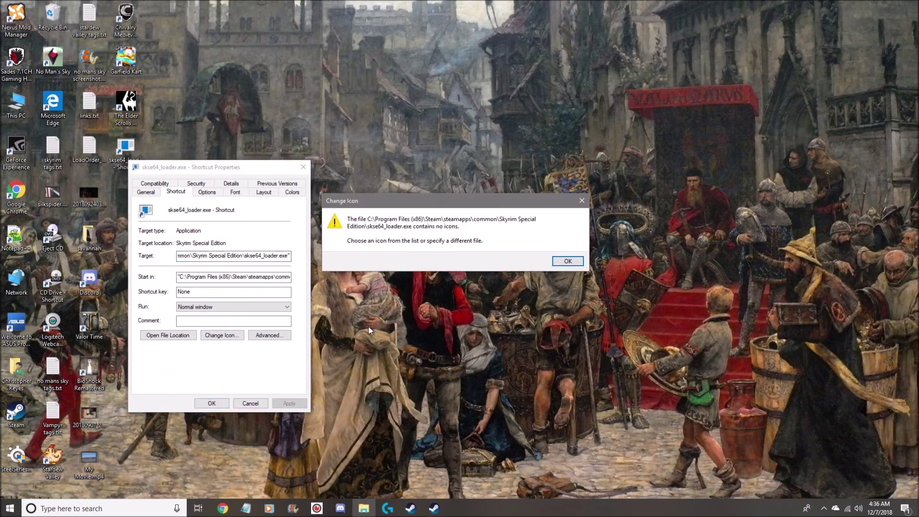
left_click(567, 260)
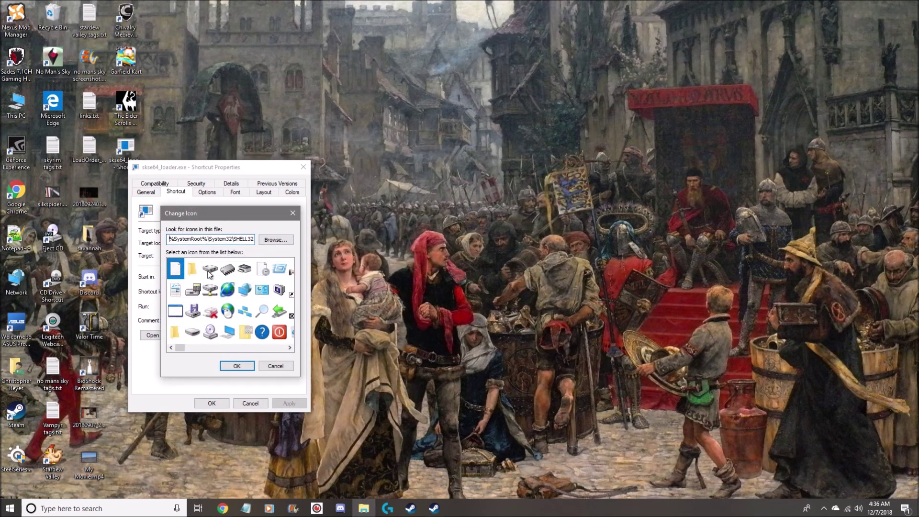
left_click(276, 239)
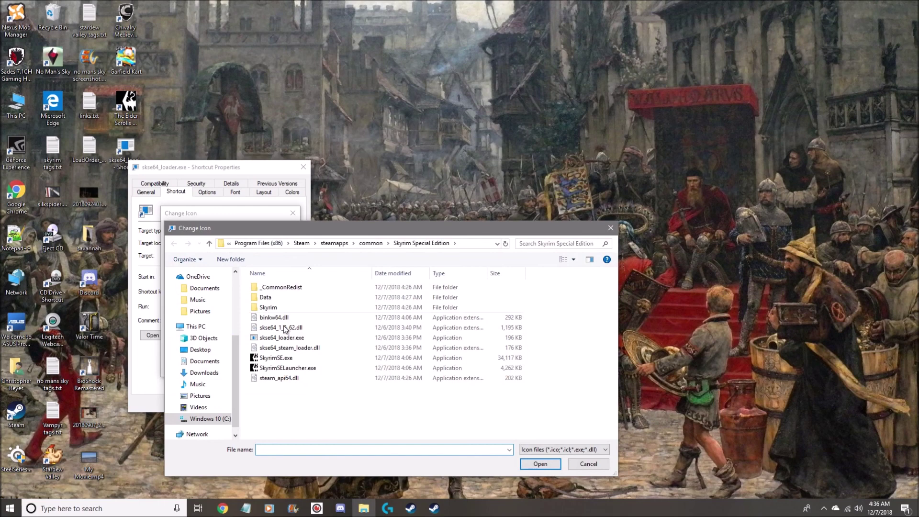
double_click(273, 357)
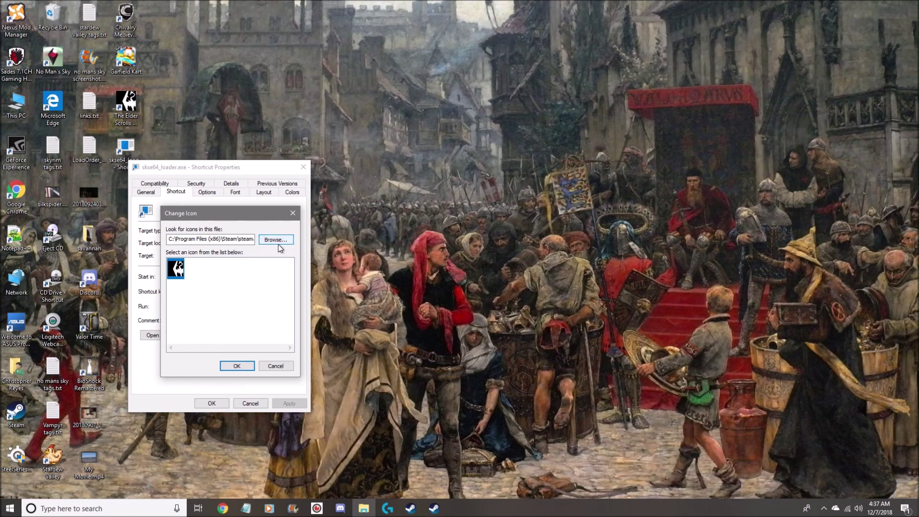
left_click(252, 366)
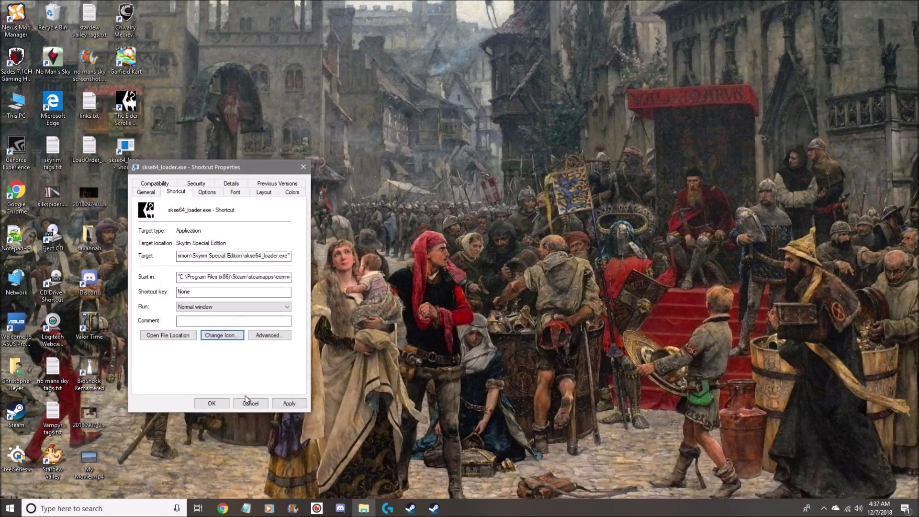
left_click(282, 404)
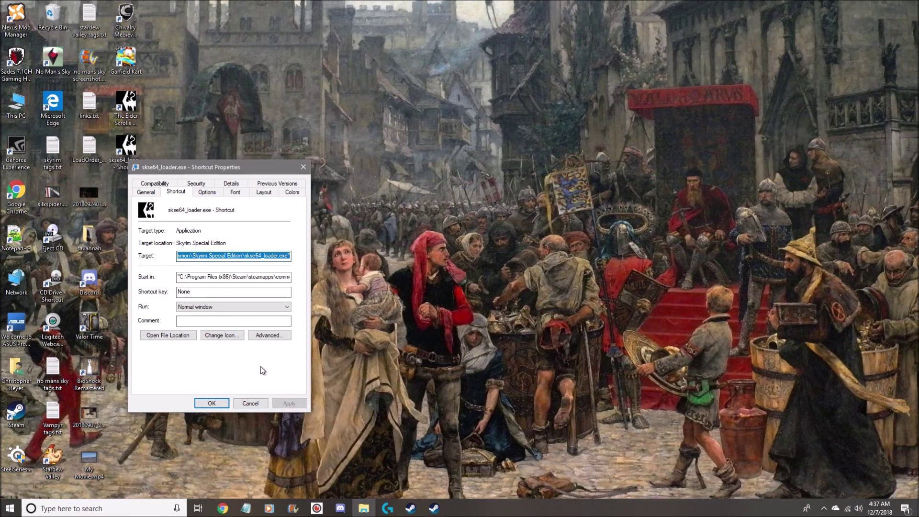
Close the shortcut properties, then start a rename but cancel it, keeping the original name.
key("Return")
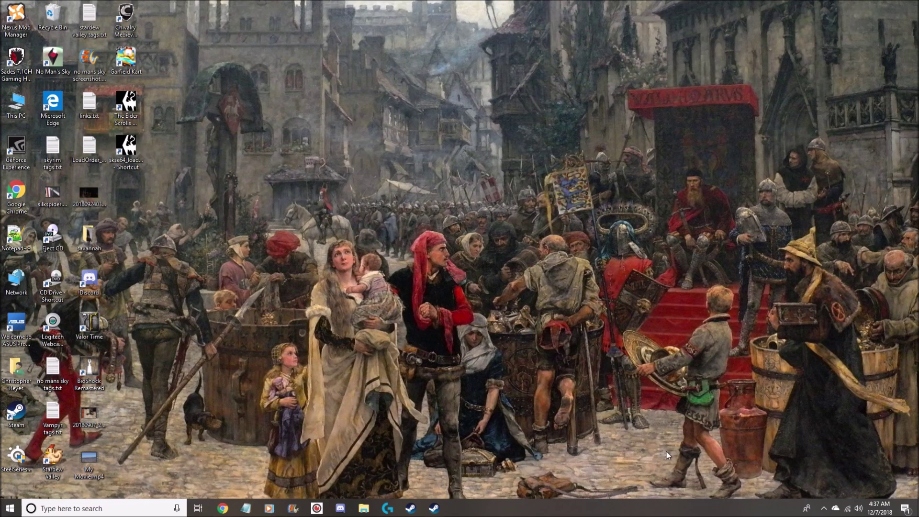
right_click(130, 164)
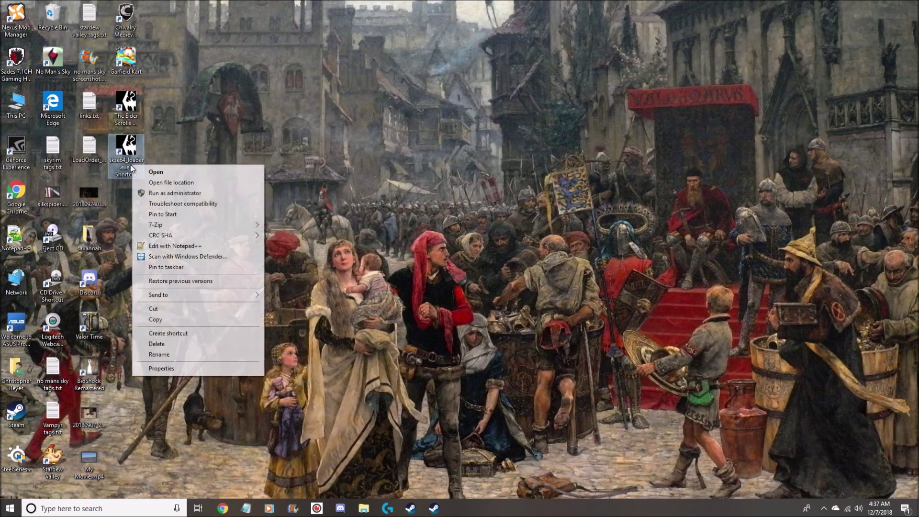
left_click(177, 355)
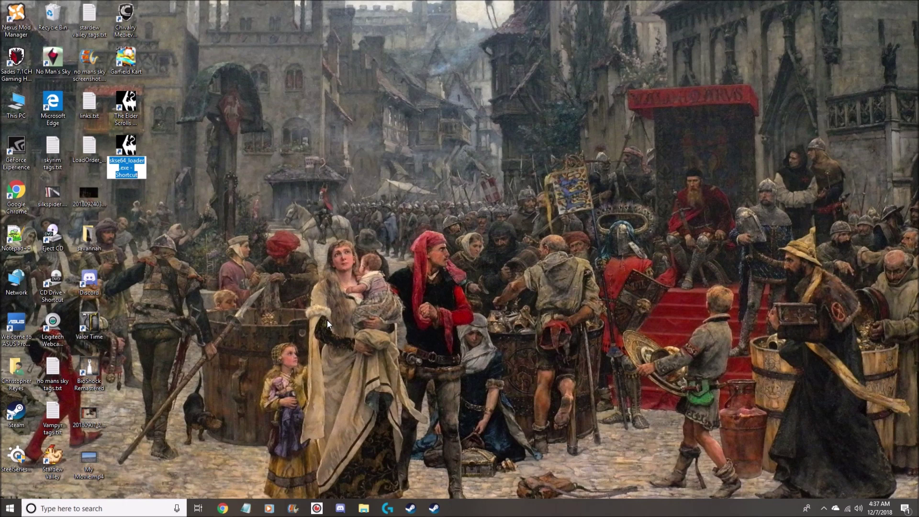
key("BackSpace")
key("Escape")
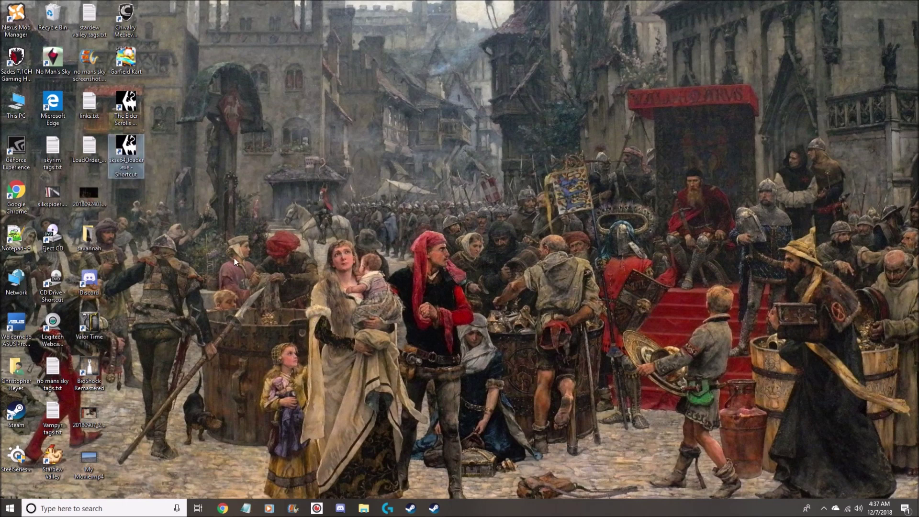